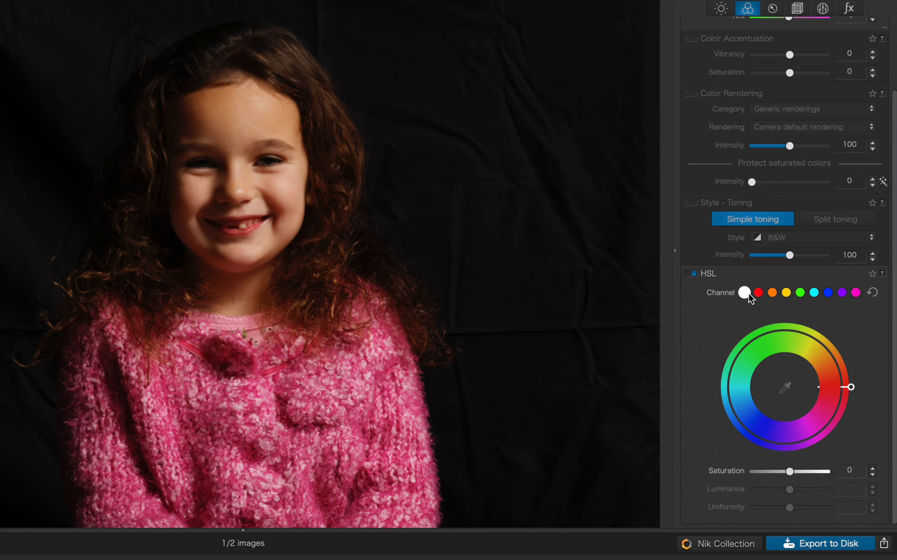
Step: Examine the HSL hue ranges covered by the red, green and blue channels
click(758, 293)
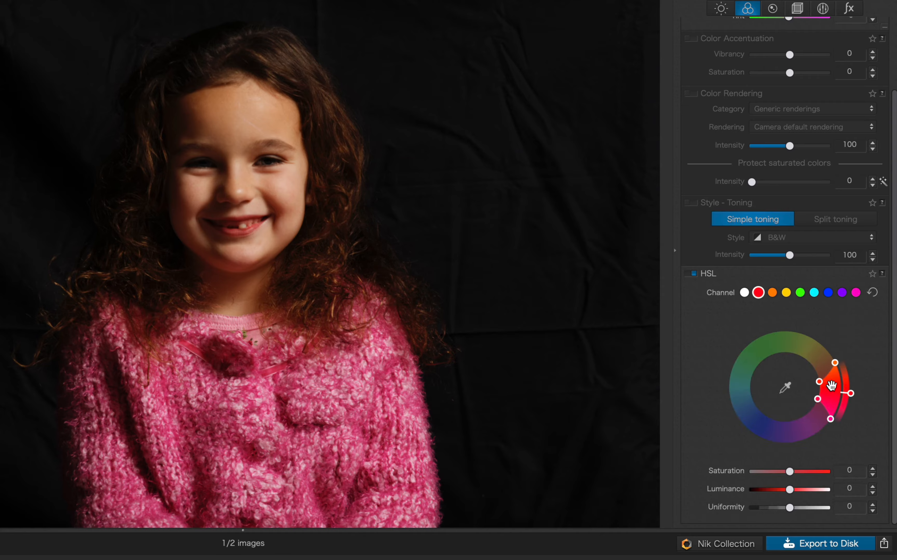
click(800, 295)
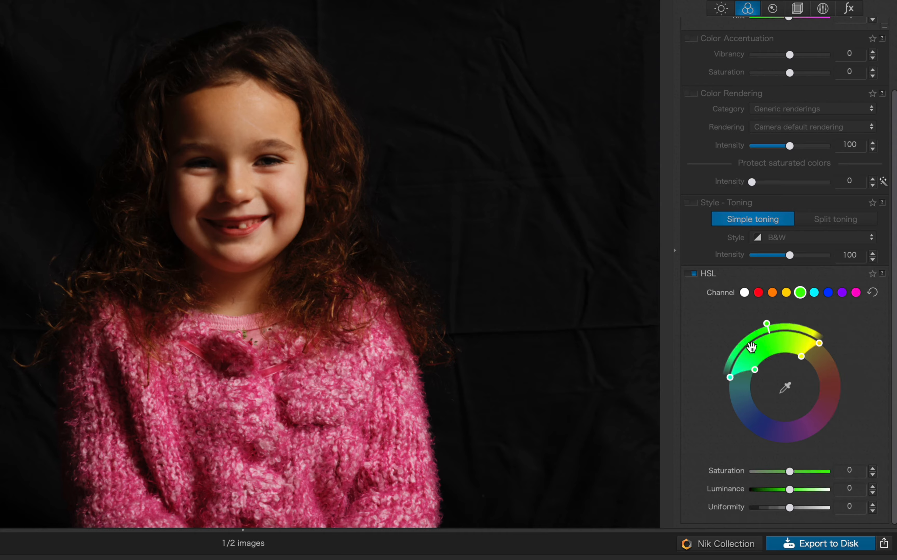
click(828, 293)
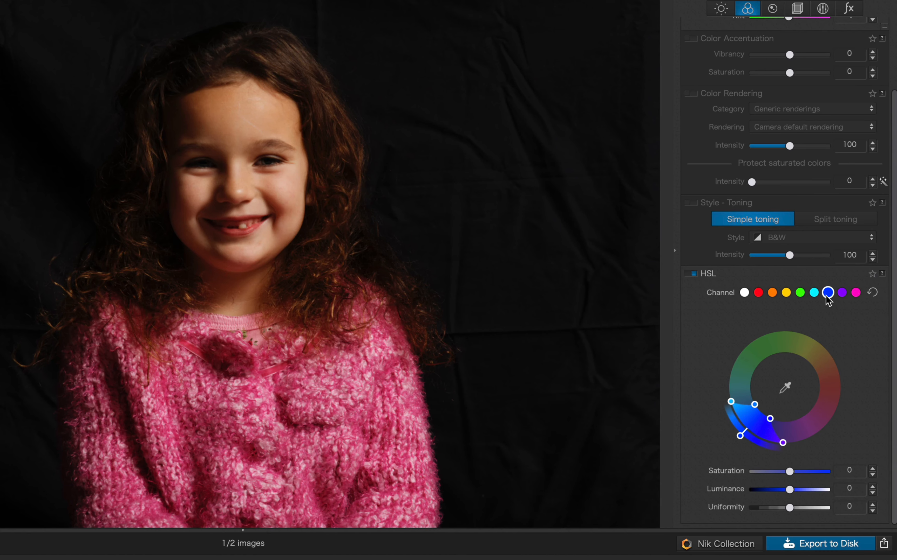
Step: Try a saturation of -100 on the red HSL channel and return it to 0
click(759, 294)
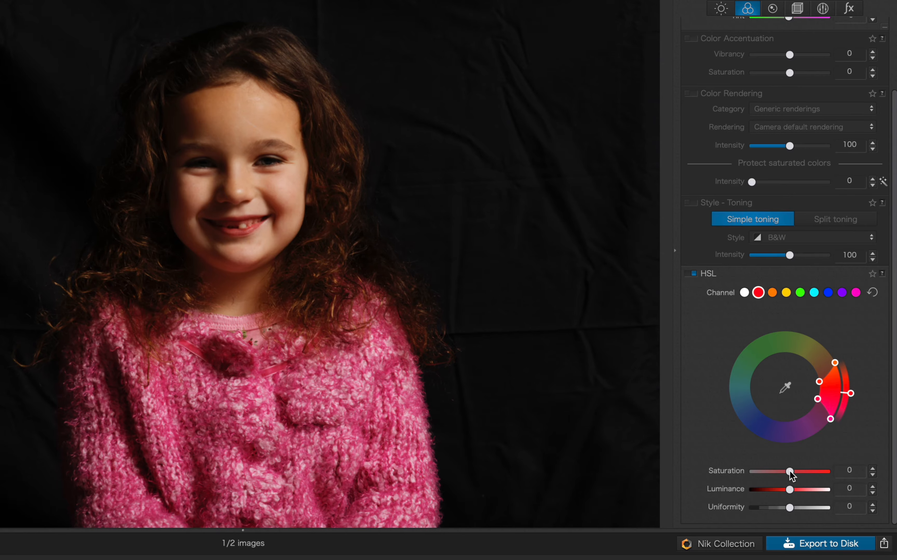
drag(790, 471, 733, 475)
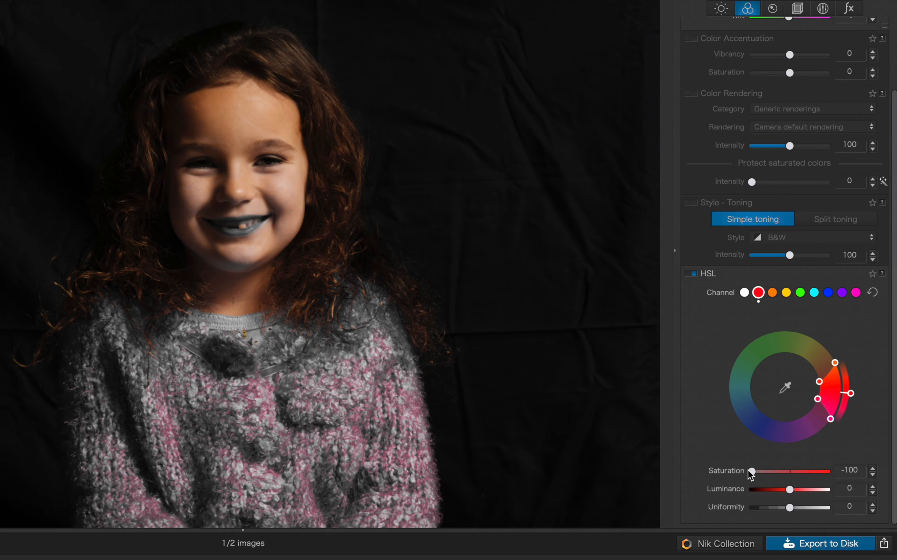
drag(750, 474, 791, 471)
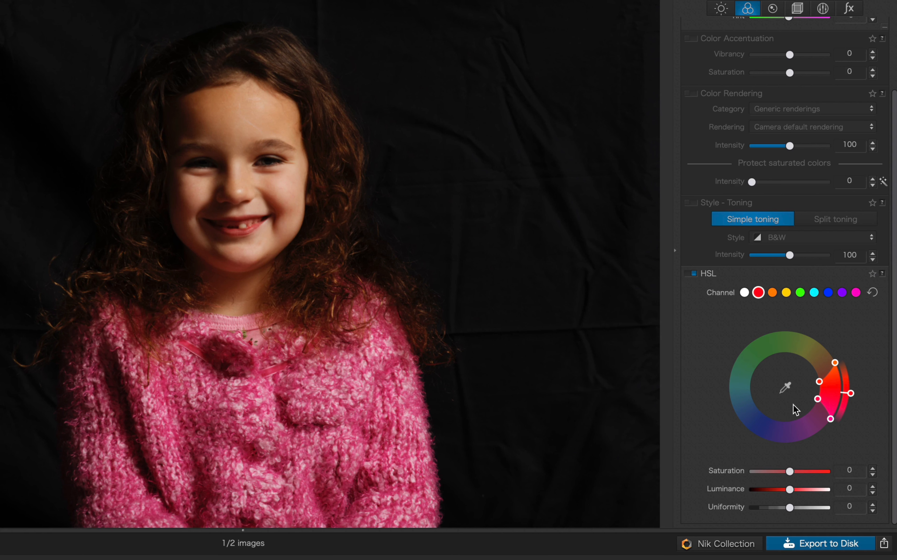
Step: Set the red HSL channel's center hue to the sweater's pink with the Hue Picker, using a 29 px radius
click(786, 389)
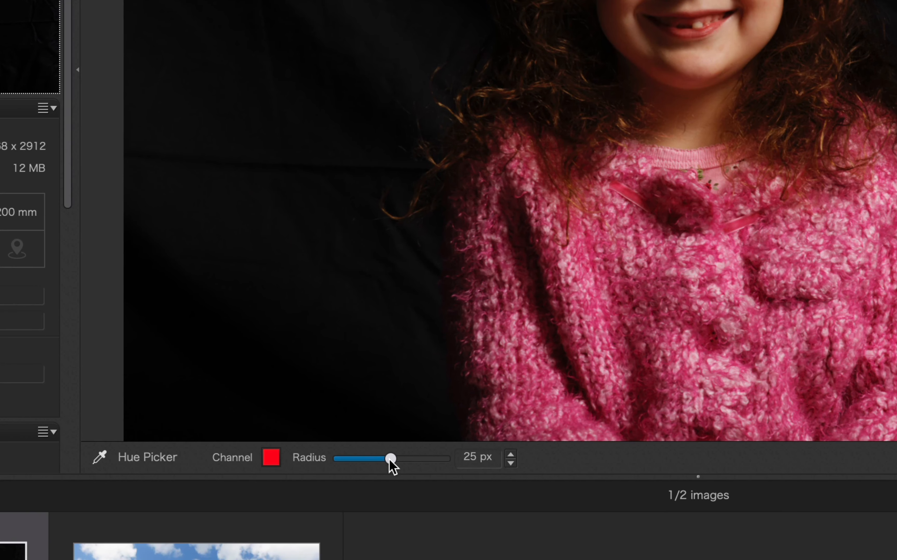
drag(391, 459, 399, 459)
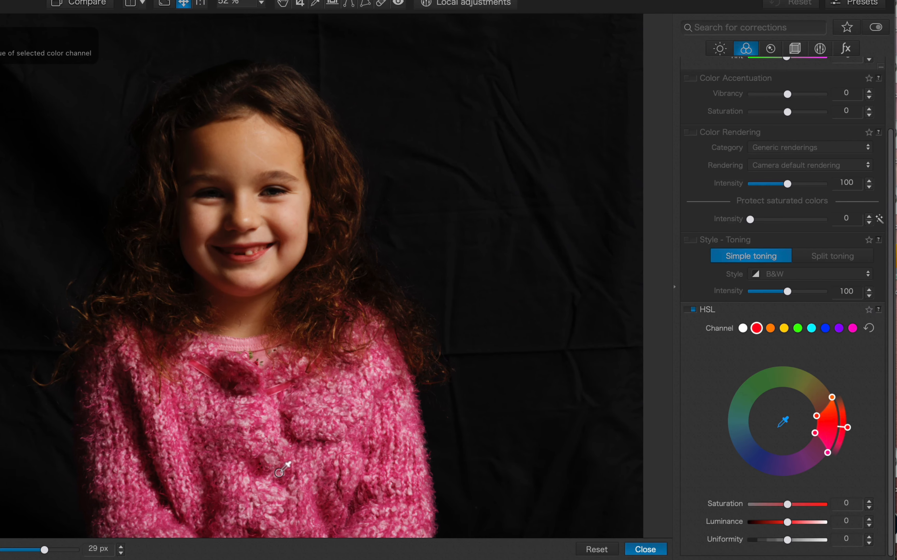
click(200, 4)
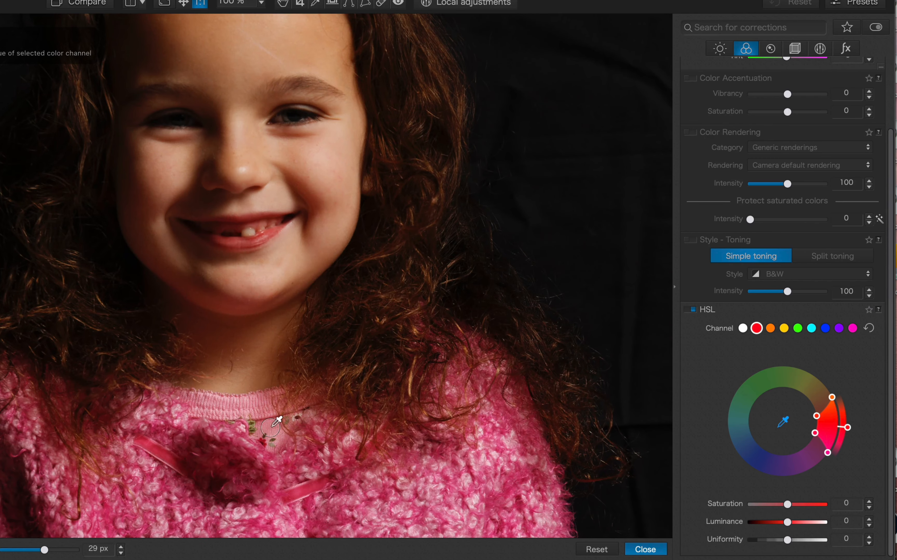
key(space)
drag(270, 464, 283, 189)
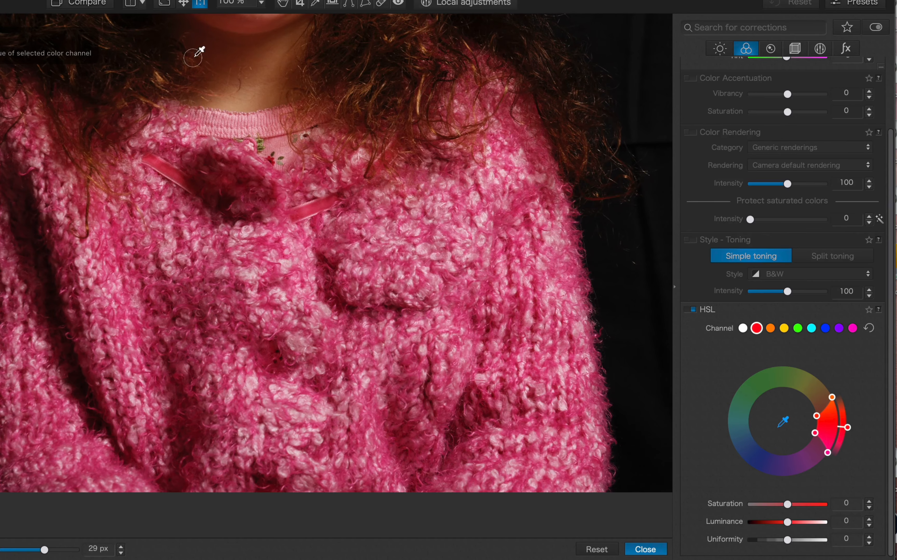
click(184, 3)
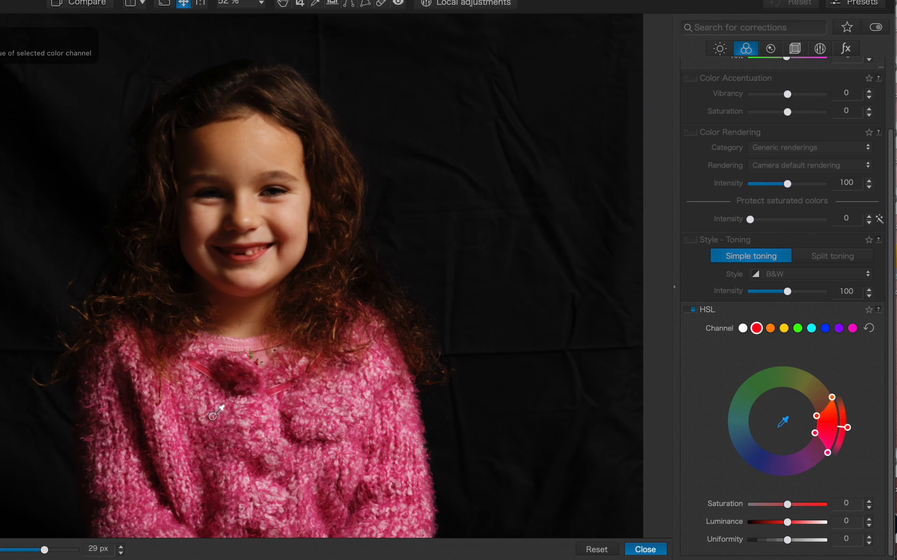
click(217, 428)
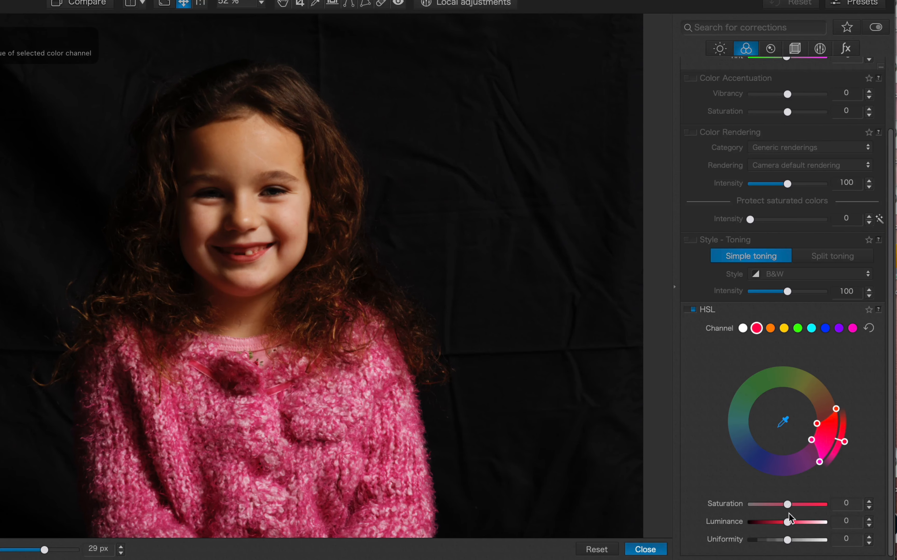
Step: Set the sweater channel's saturation to -100 and narrow its selected hue range slightly at both ends
drag(787, 505, 722, 511)
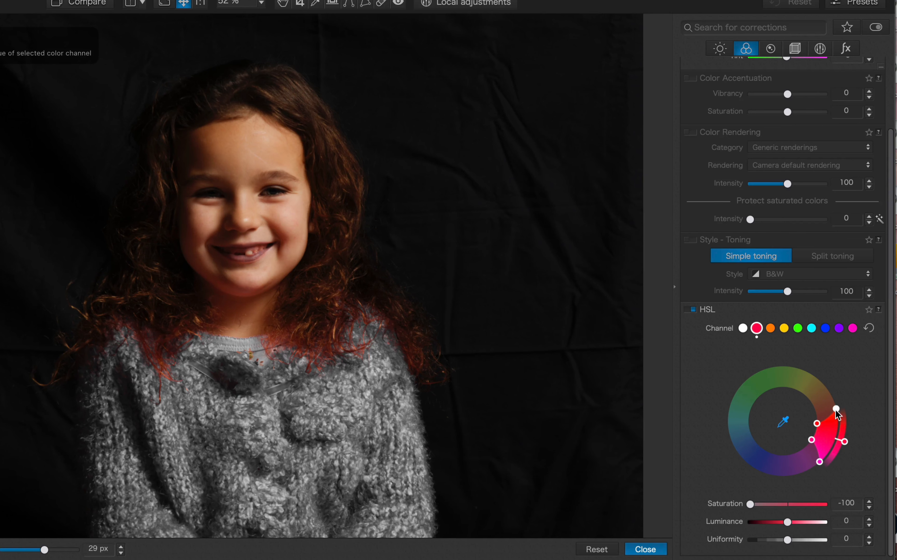
drag(835, 409, 836, 412)
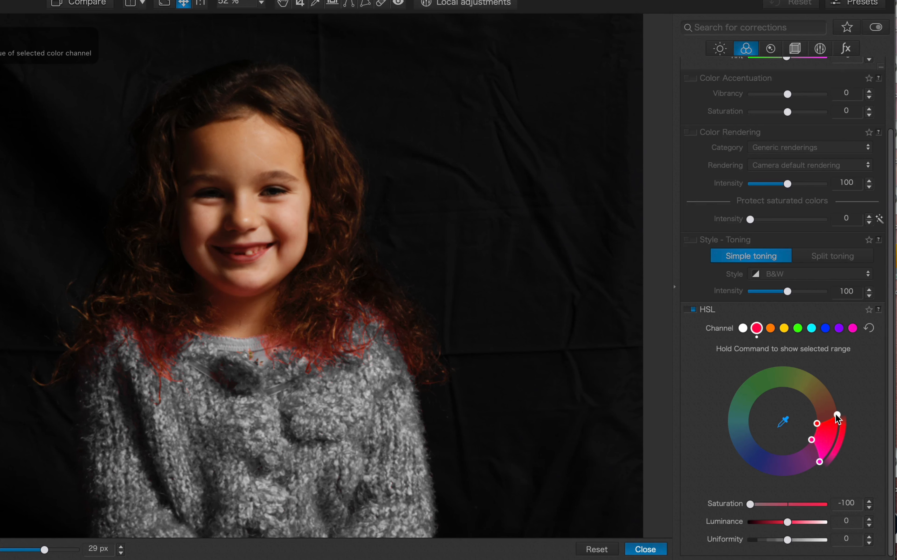
mouse_move(835, 414)
mouse_down()
mouse_move(835, 405)
mouse_move(835, 423)
mouse_up()
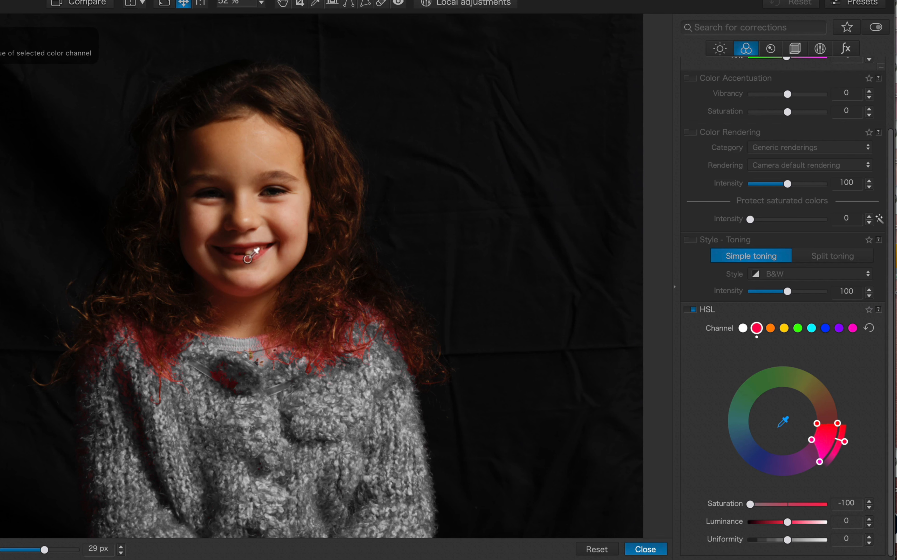
drag(837, 423, 843, 413)
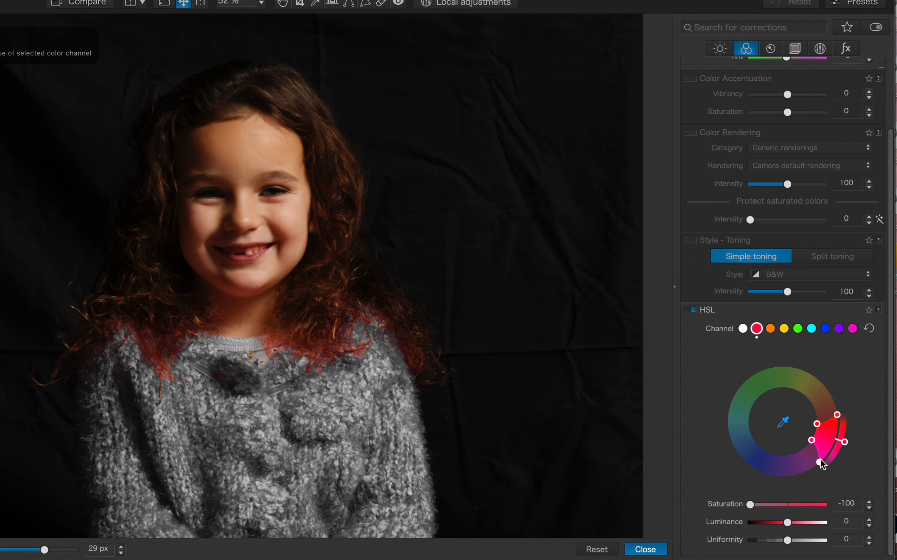
mouse_move(818, 460)
mouse_down()
mouse_move(828, 450)
mouse_move(814, 463)
mouse_up()
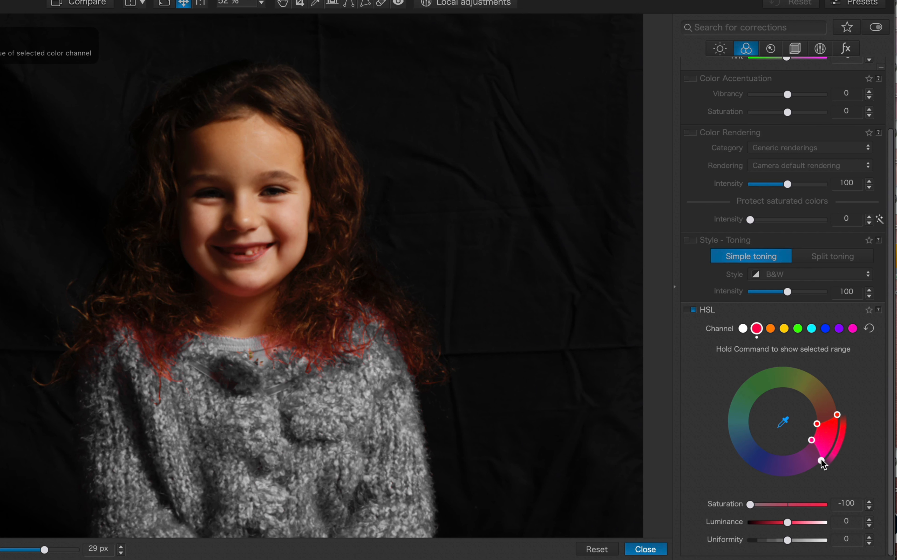
Step: Reset the sweater channel's saturation to 0 and shift its hue from pink toward orange-red
click(786, 506)
drag(785, 505, 787, 504)
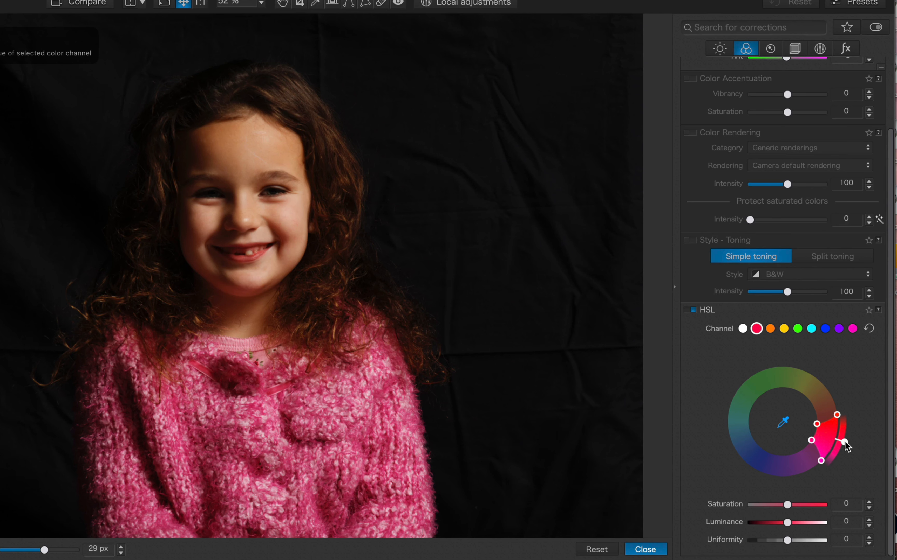
drag(845, 442, 848, 414)
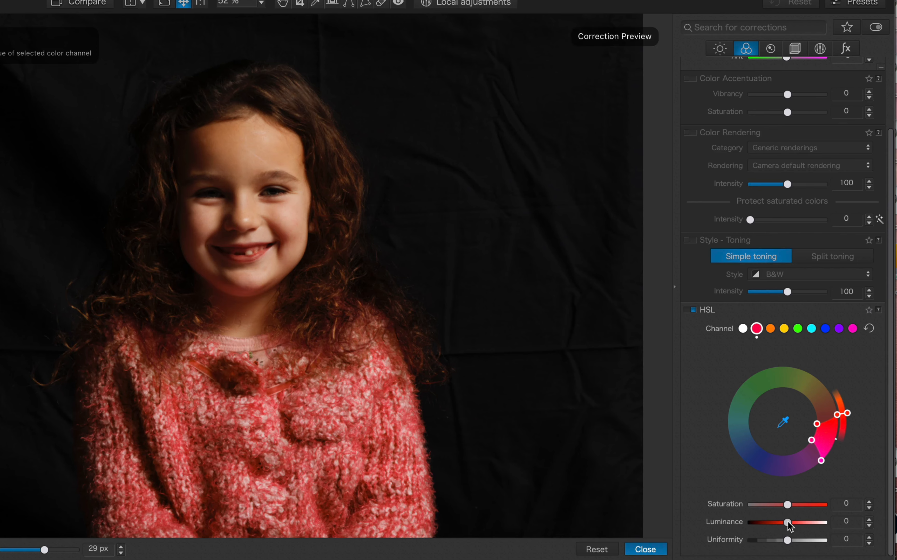
Step: Set the sweater channel's uniformity to 46, keeping luminance at 0, and compare the result with the uncorrected image
drag(786, 522, 774, 521)
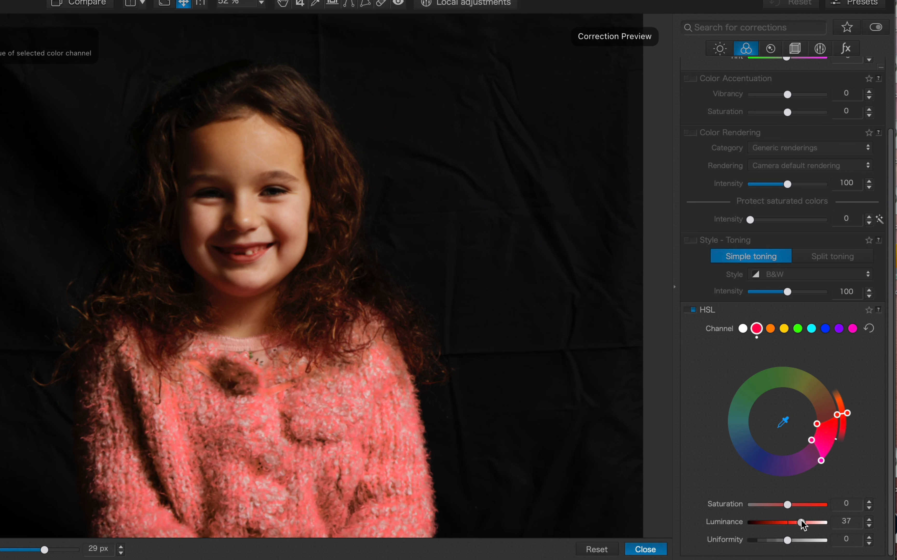
mouse_move(798, 524)
mouse_down()
mouse_move(787, 523)
mouse_move(800, 541)
mouse_move(820, 541)
mouse_move(751, 542)
mouse_move(824, 542)
mouse_move(697, 533)
mouse_move(805, 538)
mouse_up()
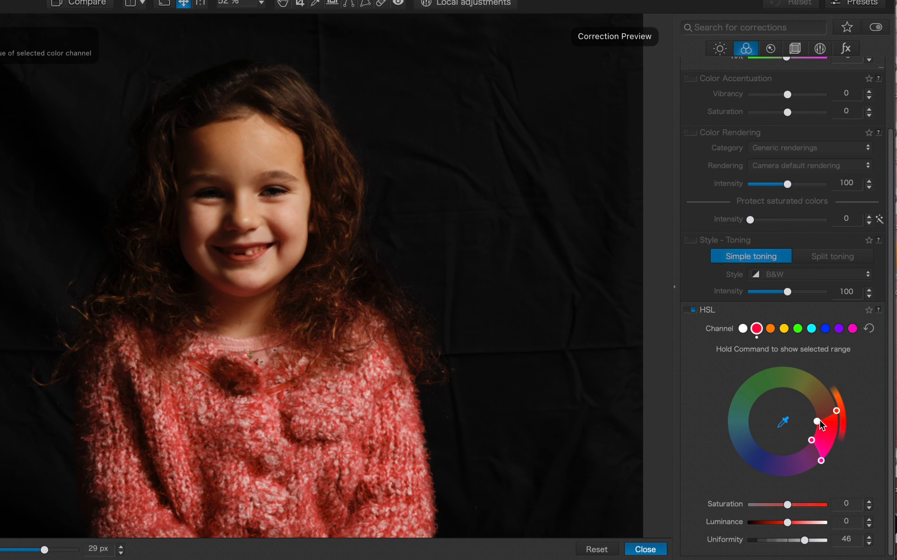
drag(820, 421, 821, 415)
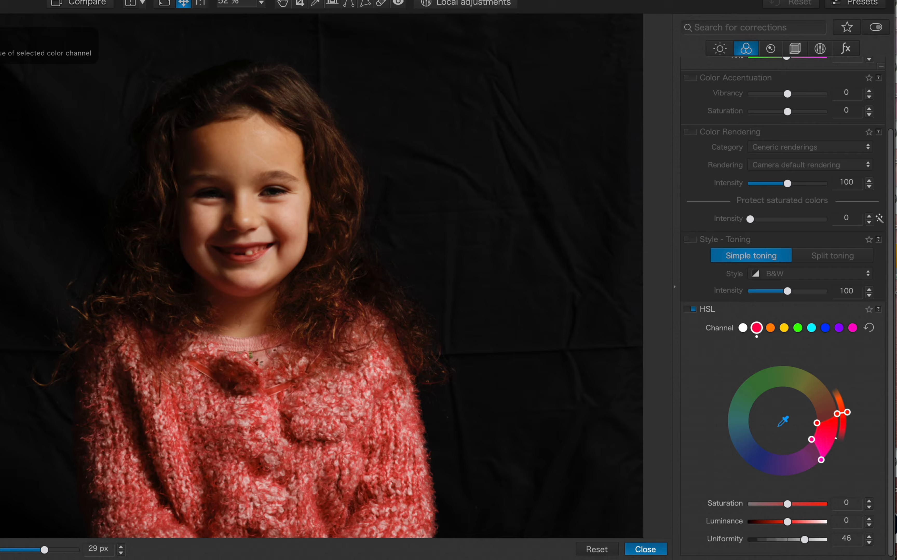
click(79, 5)
click(79, 6)
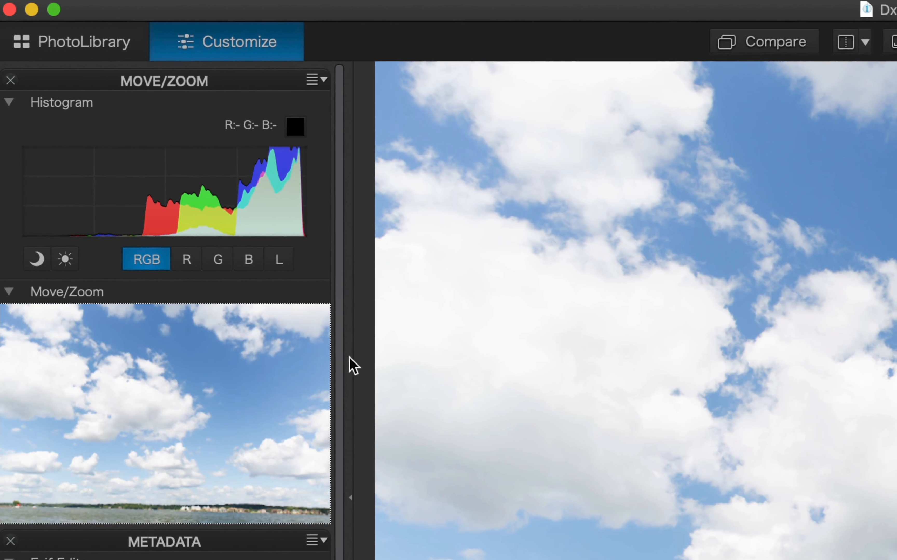
Step: Show the luminance histogram for the sky photo and set the Selective Tone highlights to -49
click(279, 259)
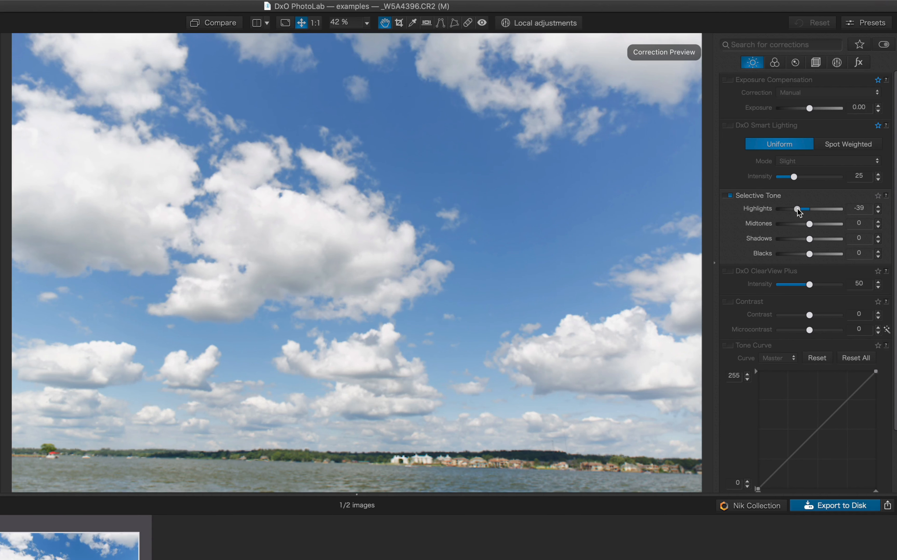
drag(797, 209, 795, 209)
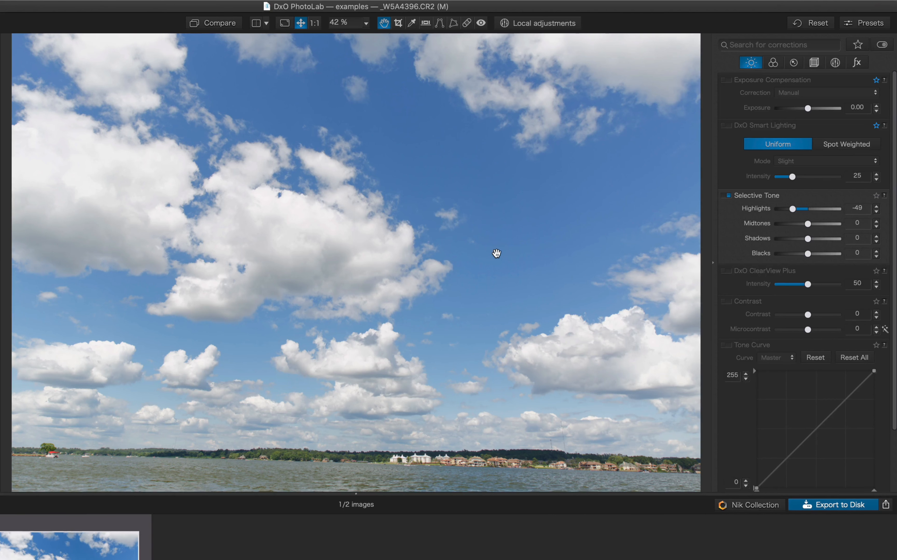
Step: Set the red HSL channel's center hue to the sky's blue by sampling the sky with the Hue Picker
click(772, 63)
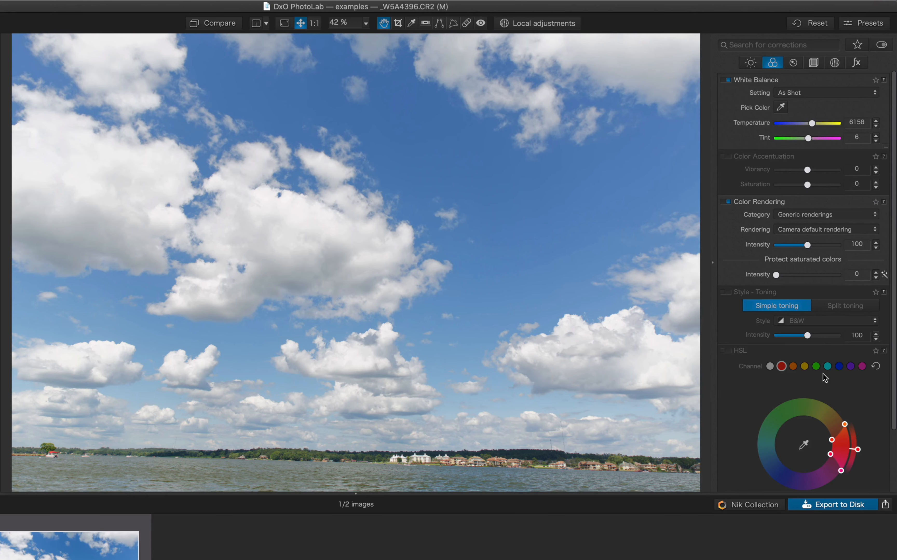
scroll(821, 422, down, 3)
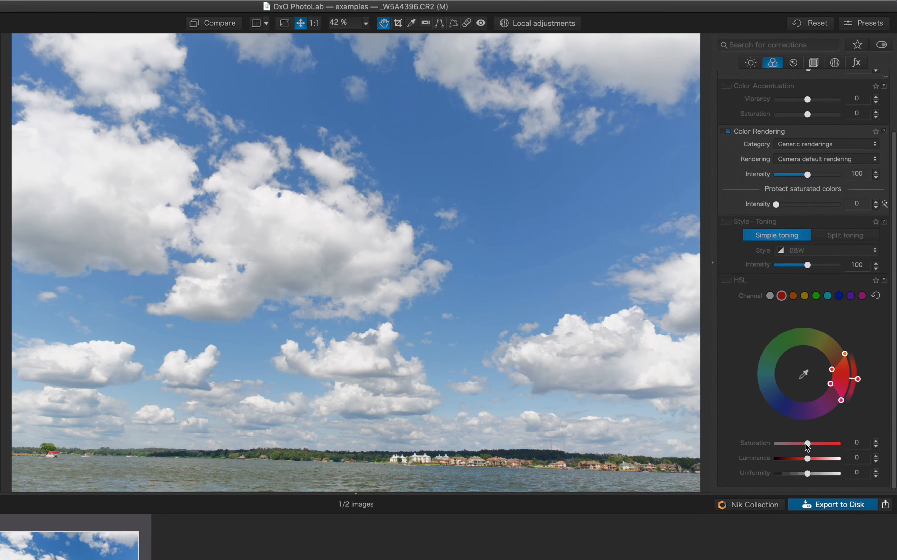
click(803, 373)
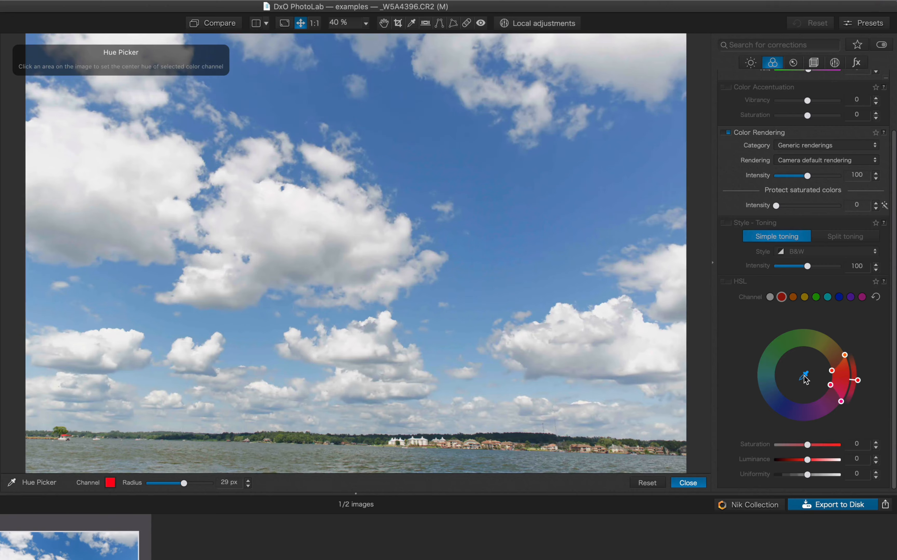
click(519, 192)
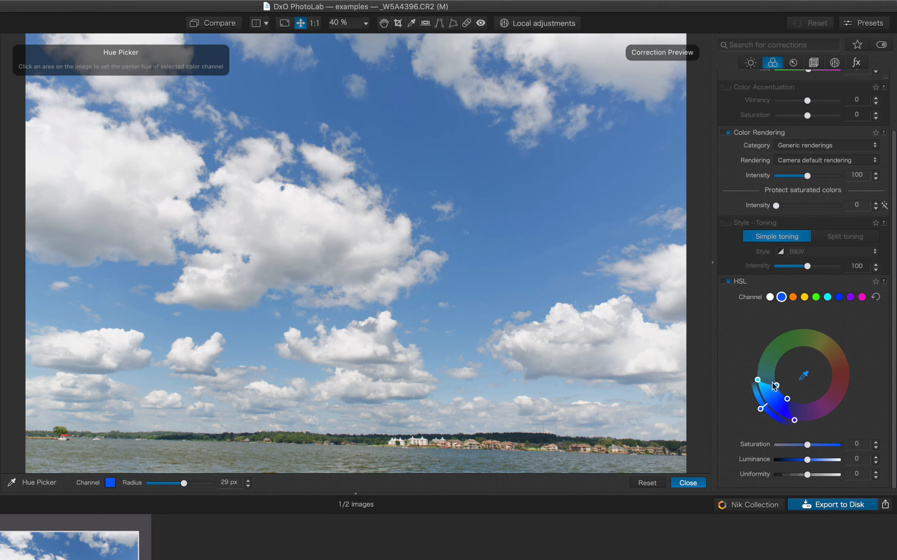
Step: Test the sky selection with saturation at -100, reset it to 0, and set the channel's luminance to -32
drag(807, 446, 756, 443)
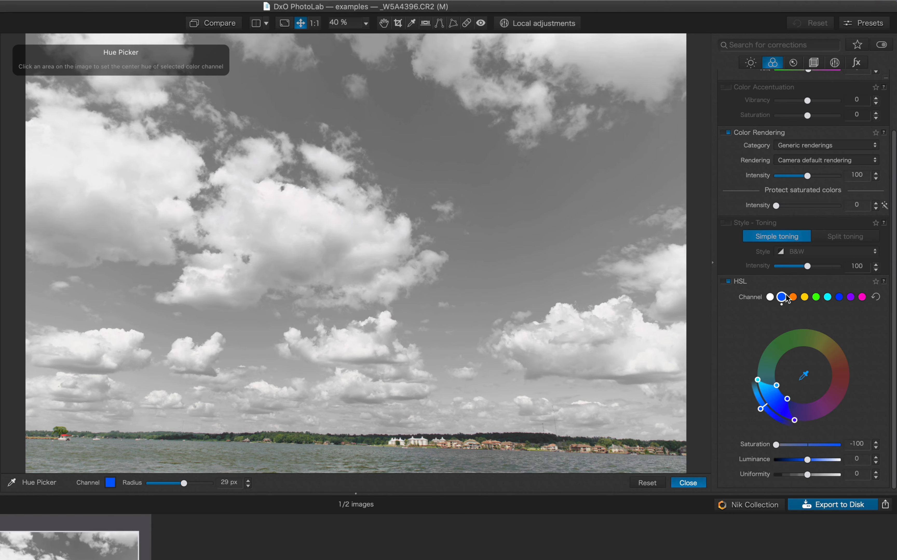
double_click(806, 446)
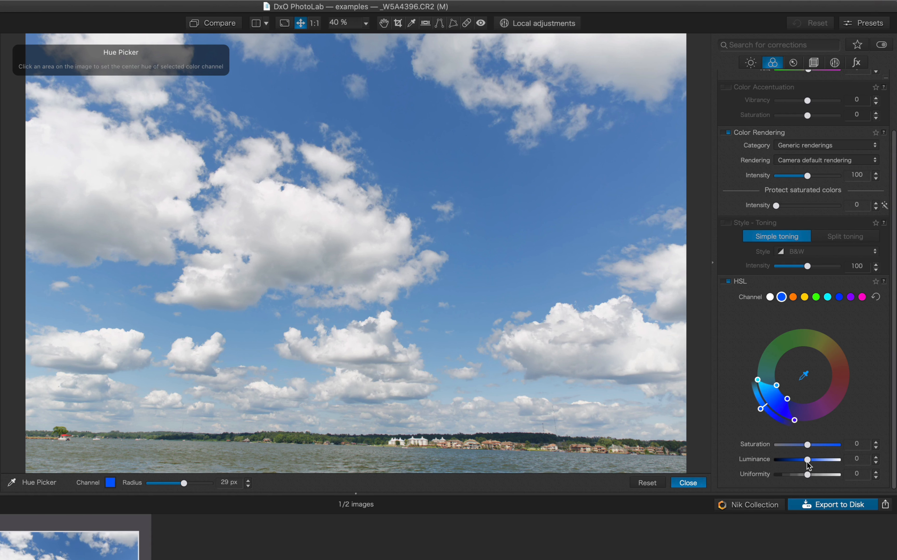
drag(807, 459, 797, 459)
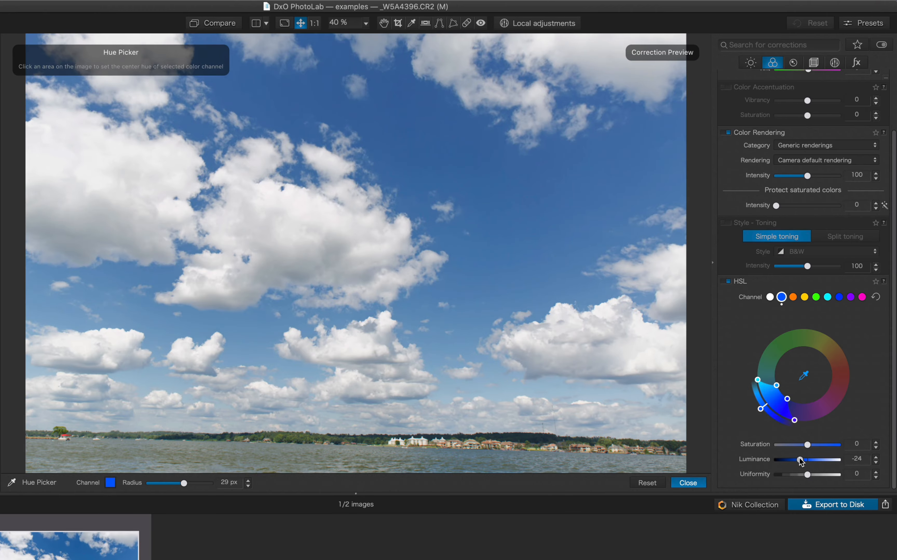
drag(798, 460, 797, 459)
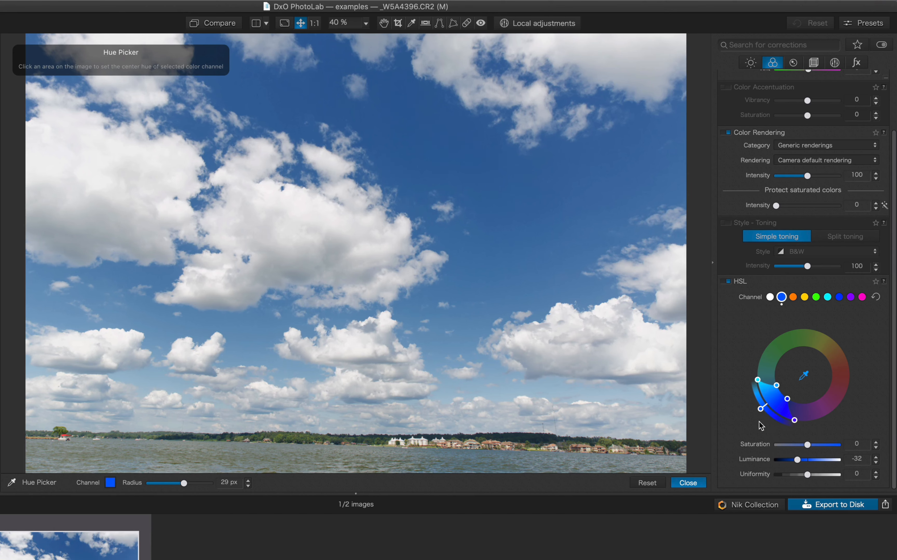
Step: Try shifting the sky channel's hue toward teal and return it to the sampled blue
drag(760, 409, 753, 389)
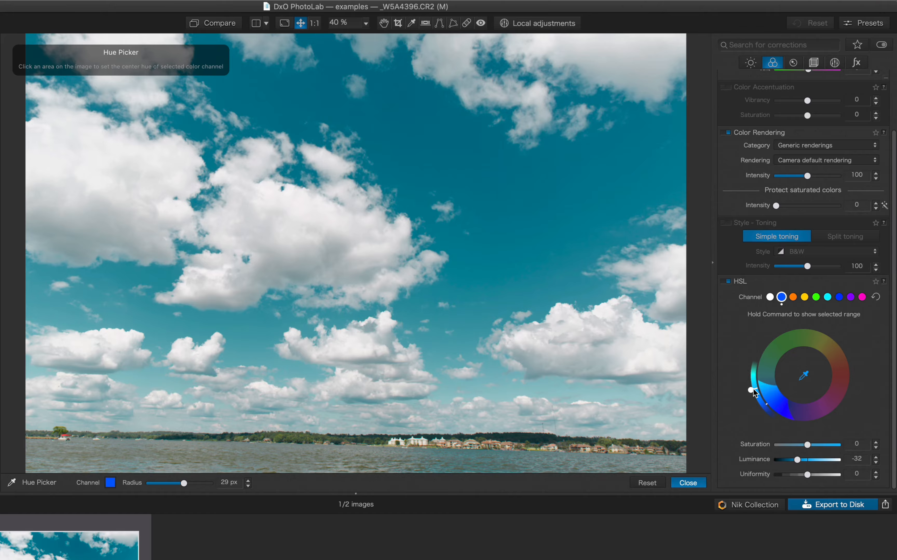
drag(752, 388, 746, 418)
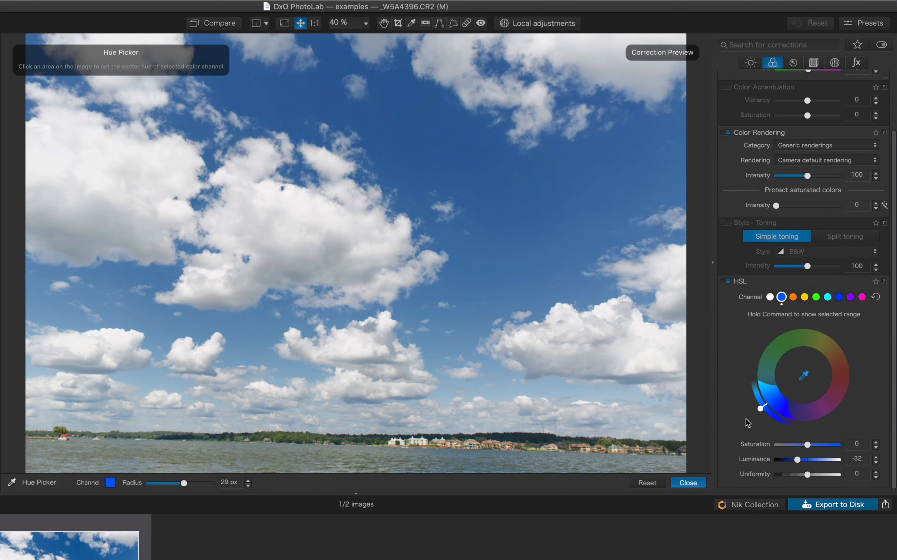